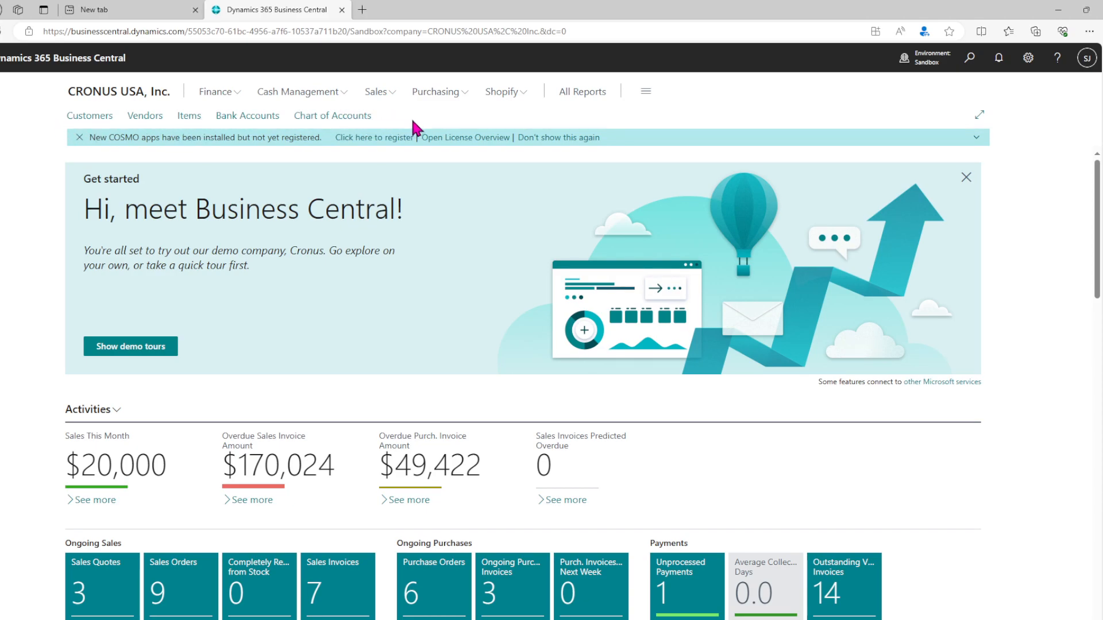
# Open the vendor list and dismiss its introductory tip
pyautogui.click(643, 92)
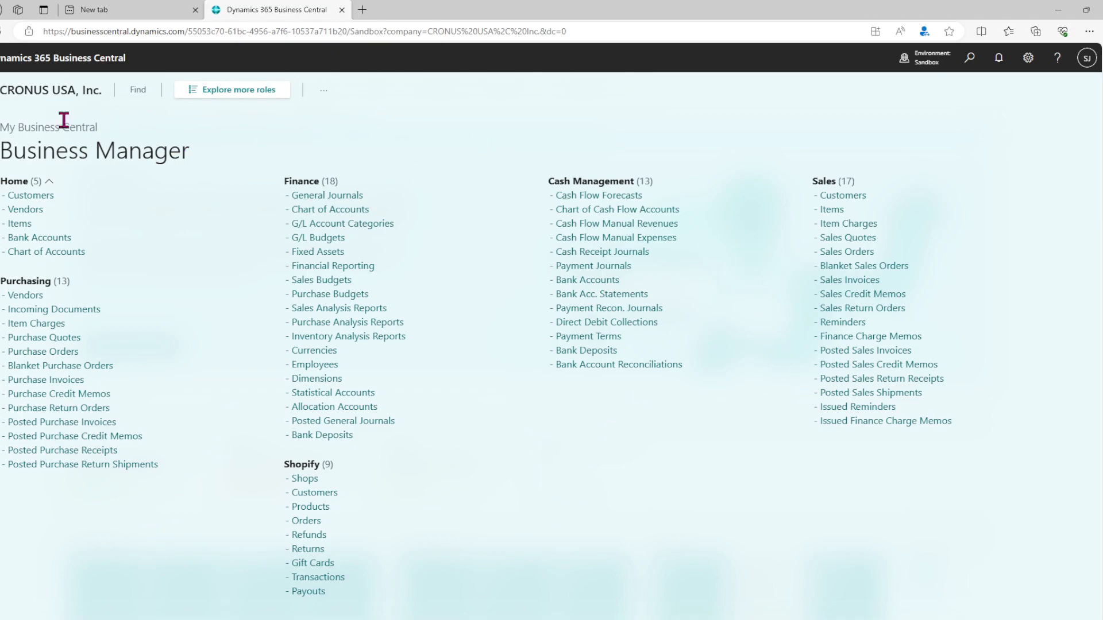
pyautogui.click(46, 125)
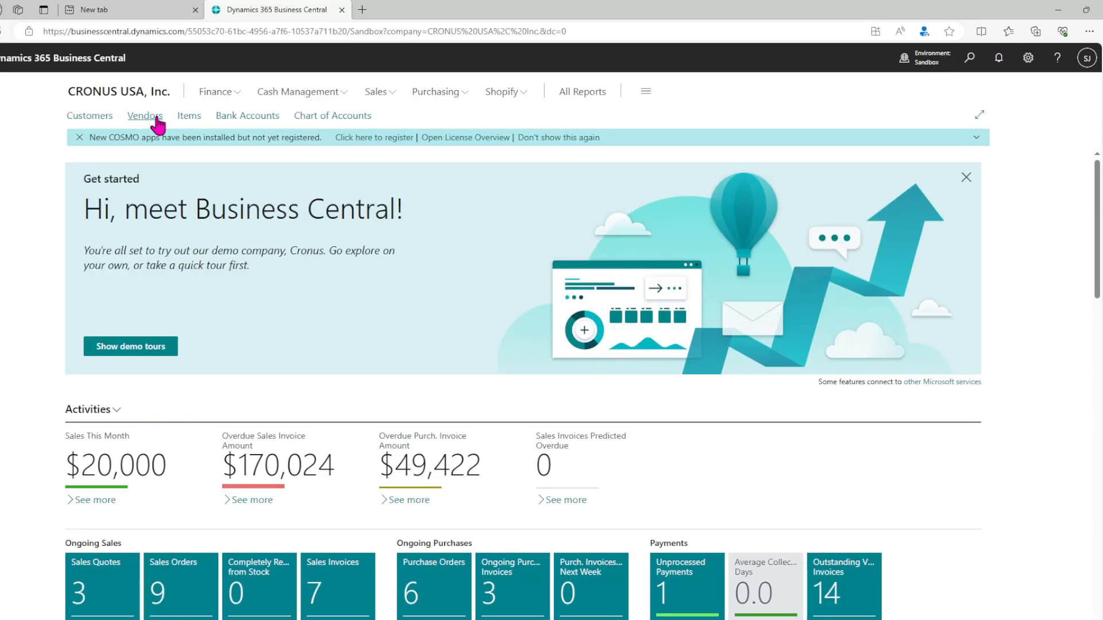
pyautogui.click(157, 118)
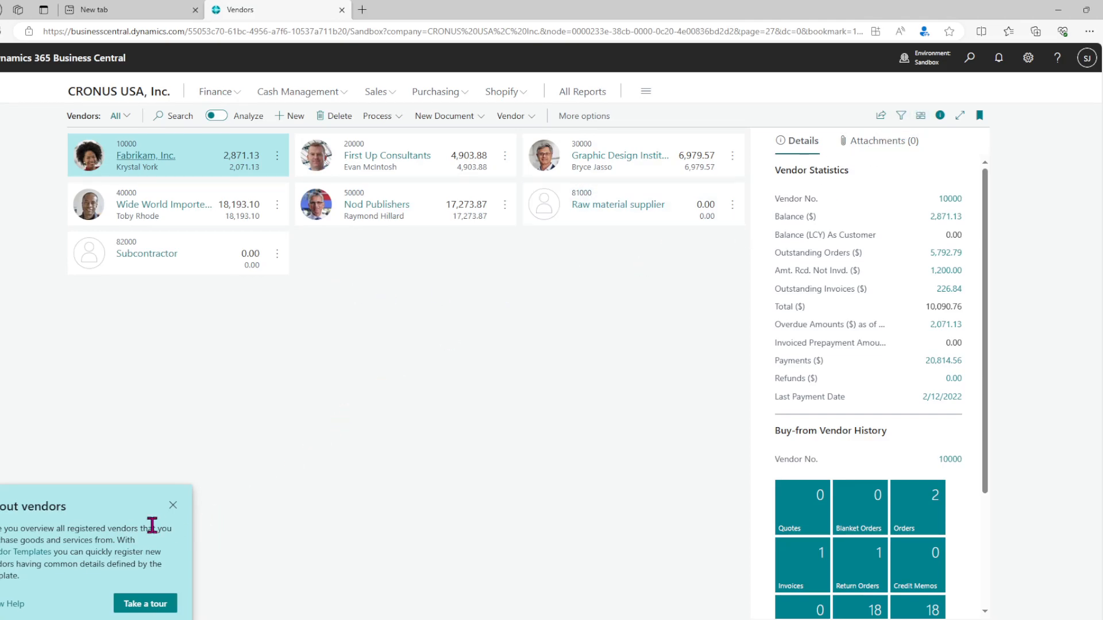
pyautogui.click(172, 506)
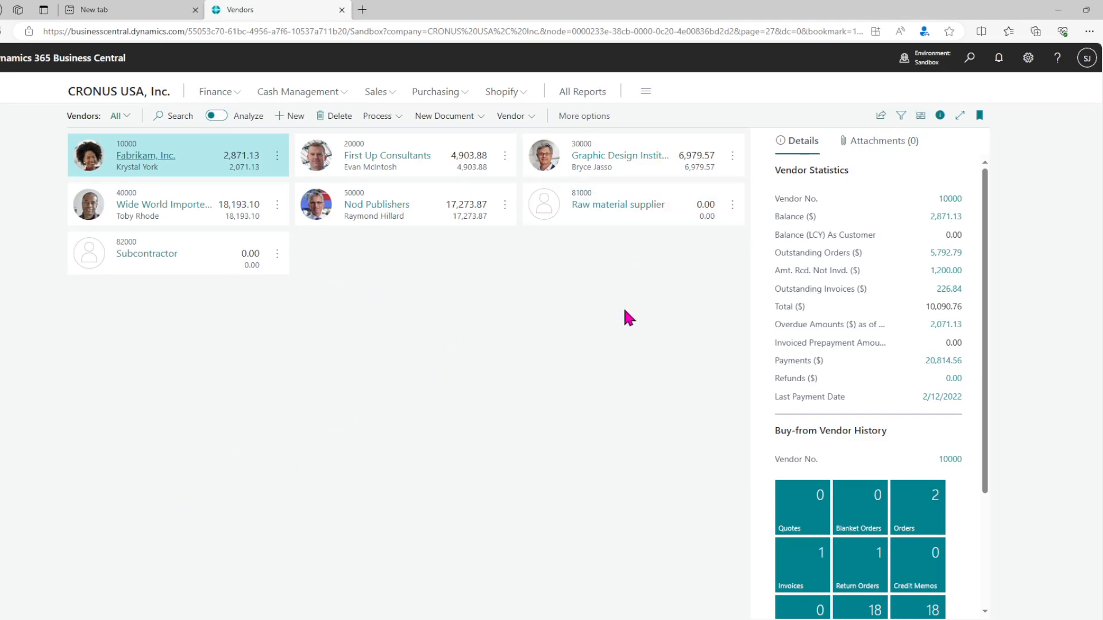
# View the vendors in the List and Tall Tiles layouts, and switch back to Tiles
pyautogui.click(921, 116)
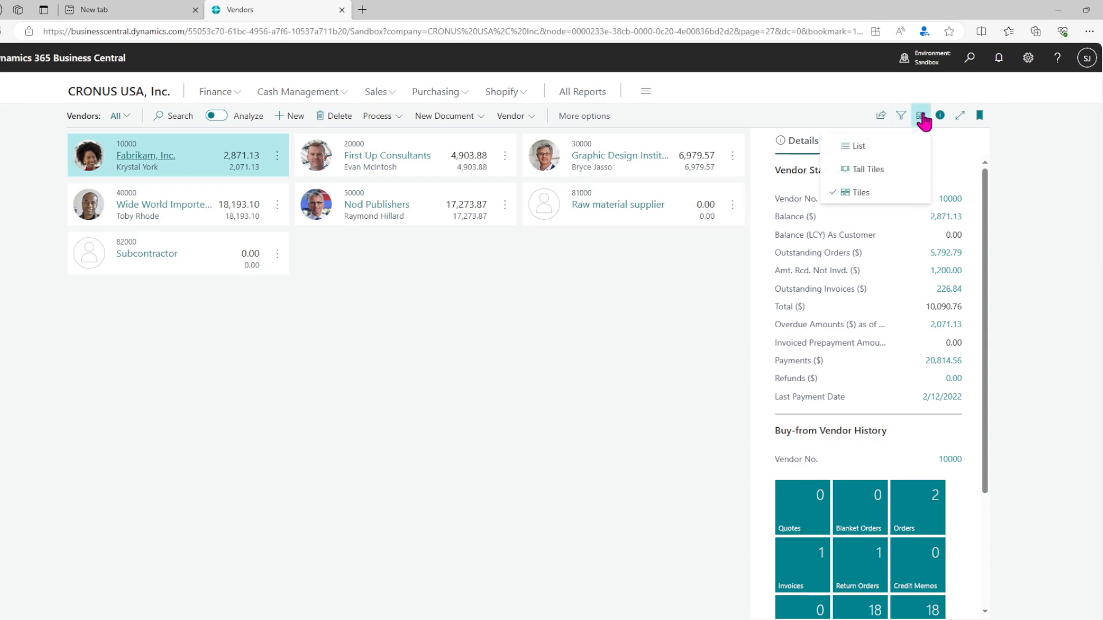
pyautogui.click(889, 147)
pyautogui.click(921, 115)
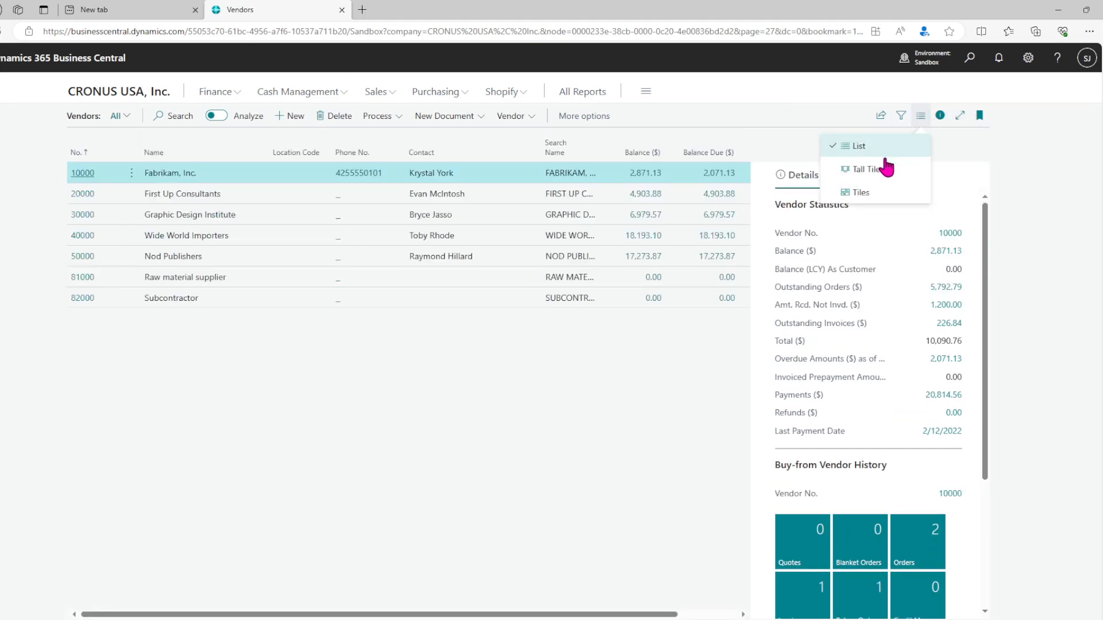
pyautogui.click(884, 167)
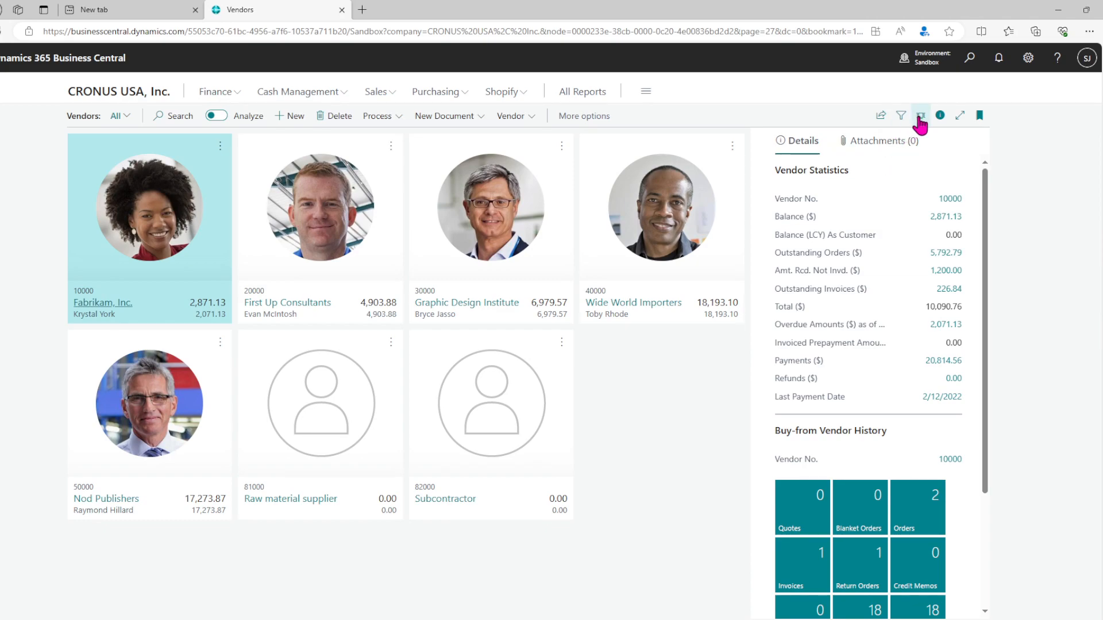
pyautogui.click(921, 117)
pyautogui.click(880, 188)
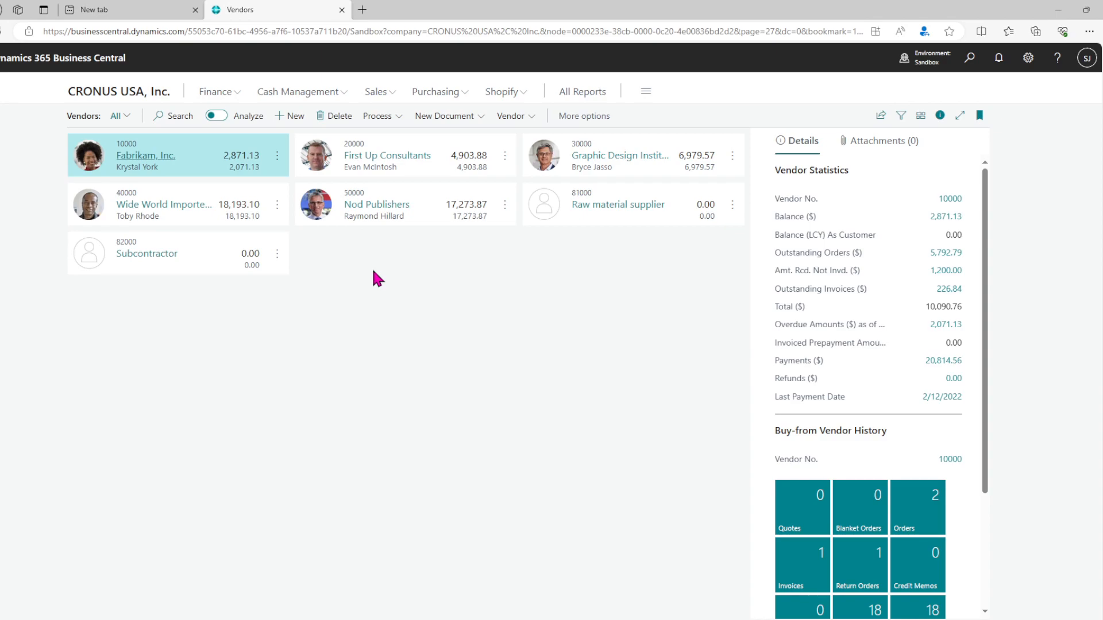
# Create a new vendor from the VENDOR COMPANY template and dismiss the vendor details tip
pyautogui.click(283, 119)
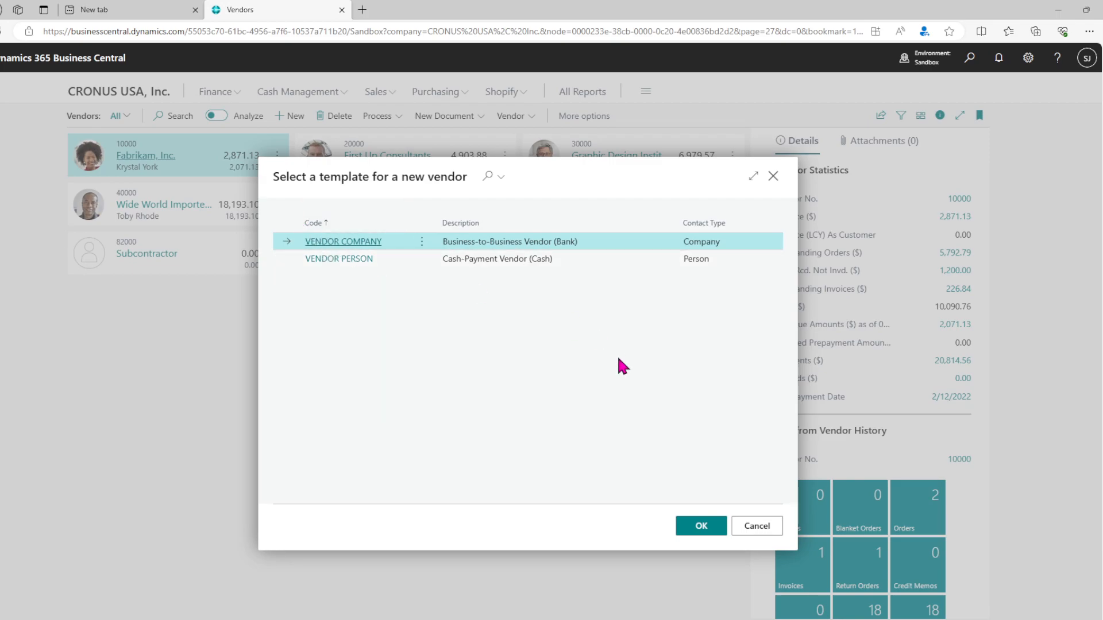
pyautogui.click(702, 526)
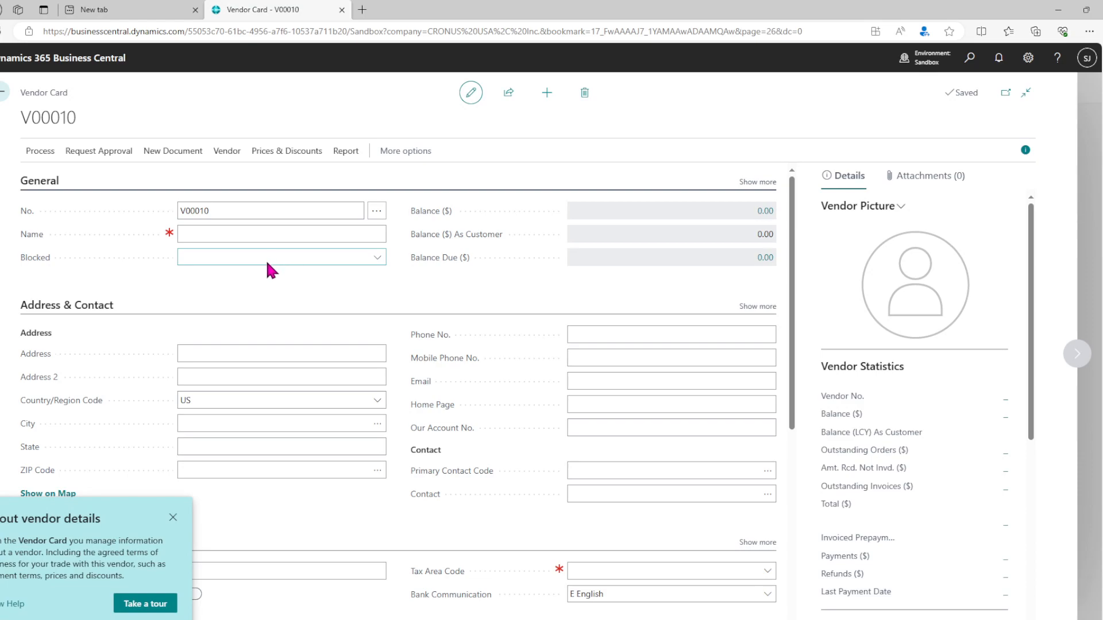
pyautogui.click(255, 232)
pyautogui.click(173, 518)
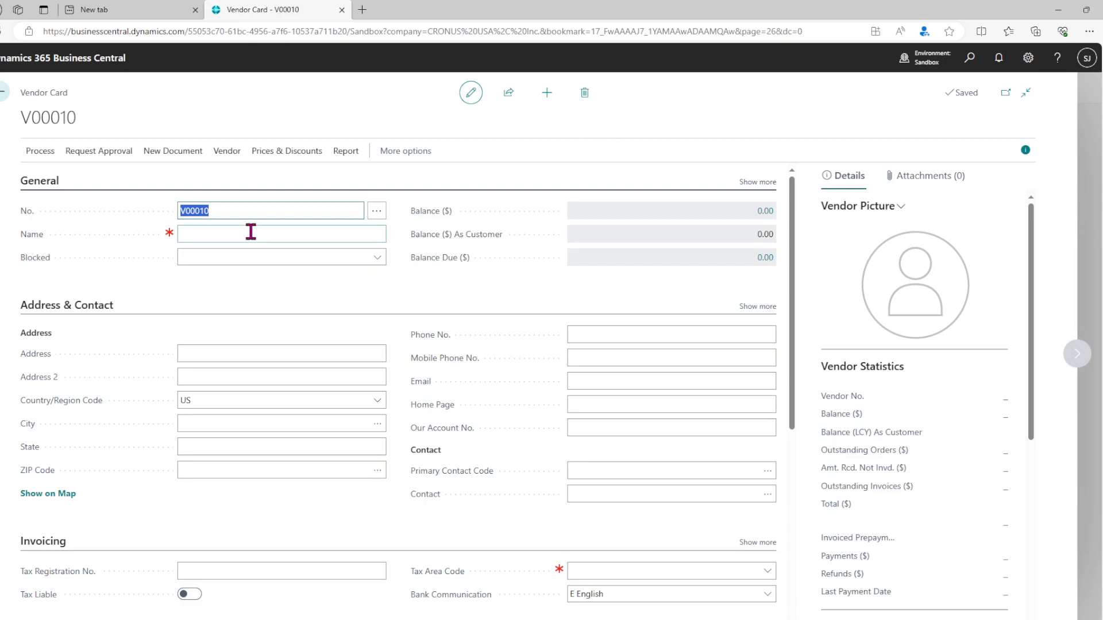
# Name the new vendor "Aquarium Pals Laugh A lot"
pyautogui.click(221, 211)
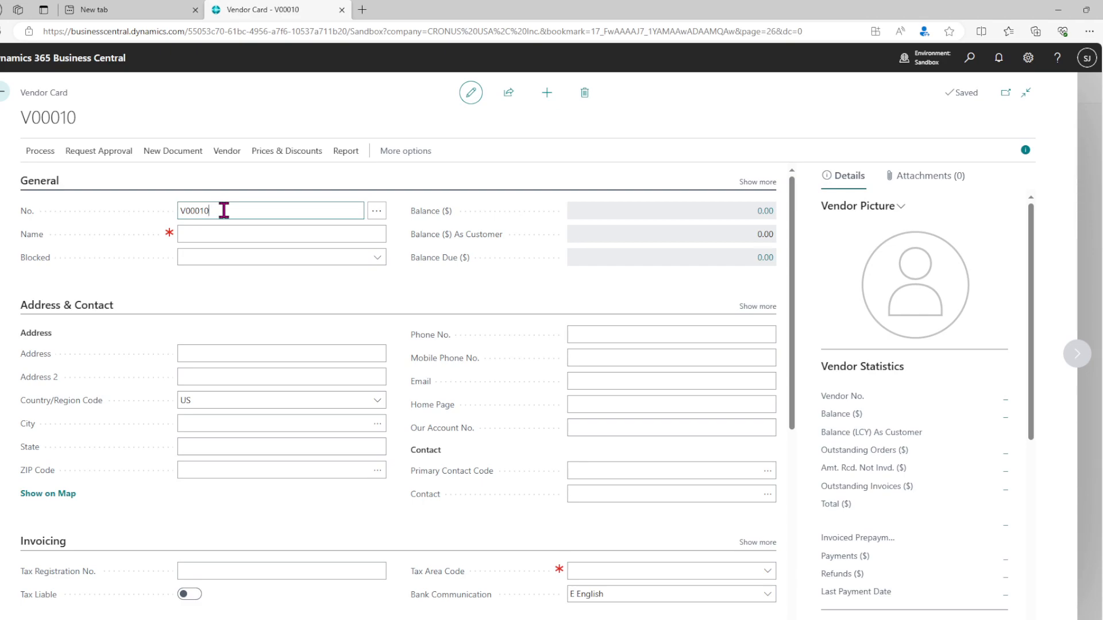
pyautogui.click(224, 235)
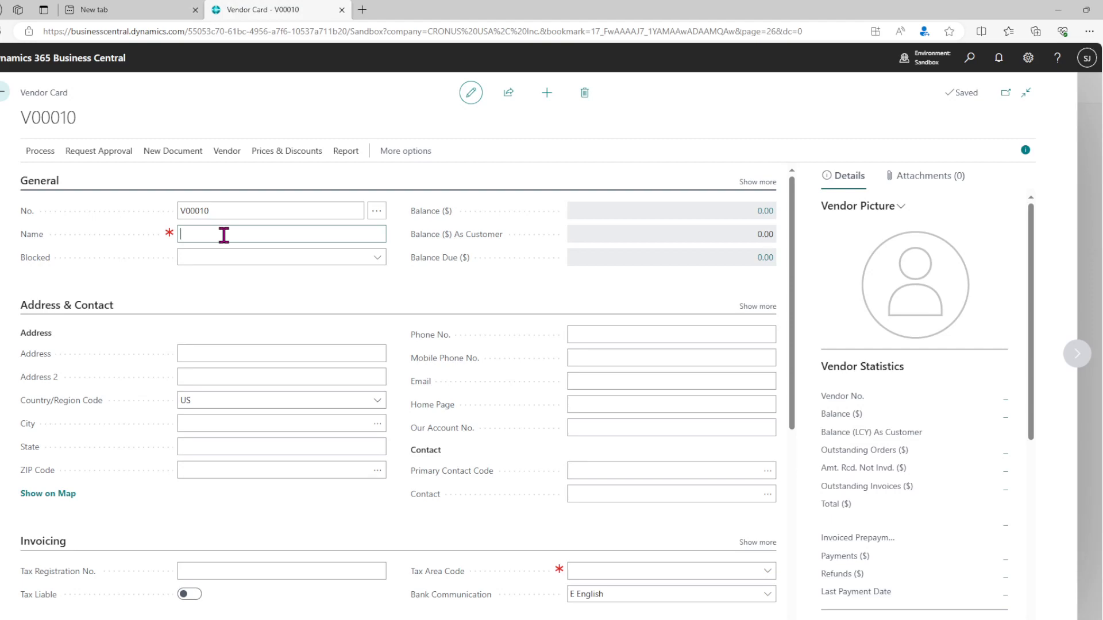
pyautogui.write('Aquarium Fals Laugh A lot')
pyautogui.press('Tab')
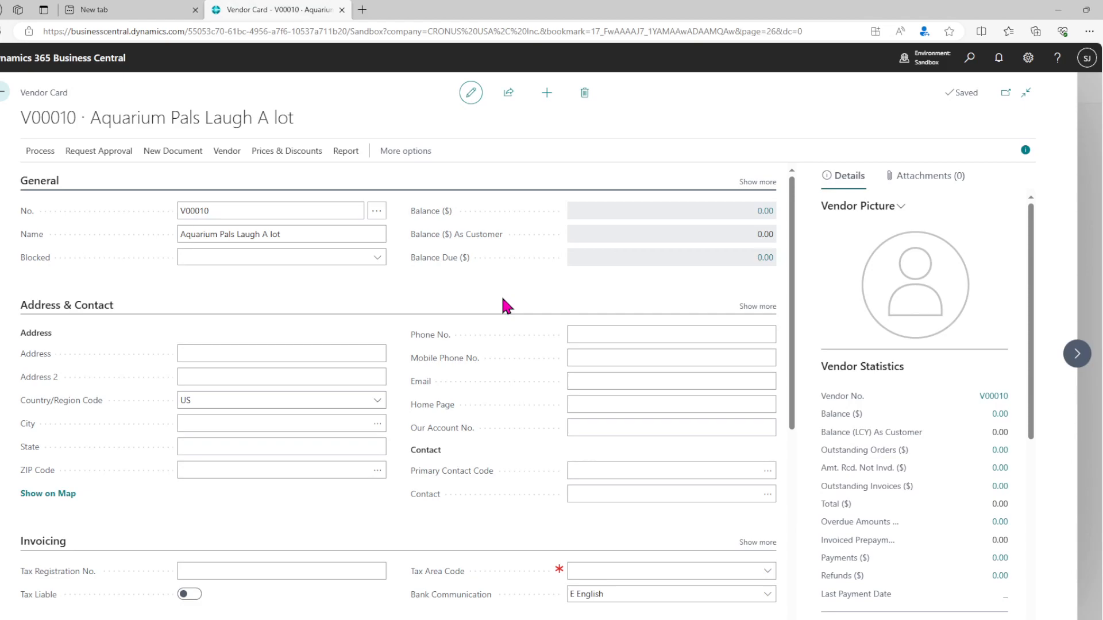
# Set the vendor's tax area code for invoicing to MIAMI, FL
pyautogui.scroll(-3, 500, 295)
pyautogui.click(237, 208)
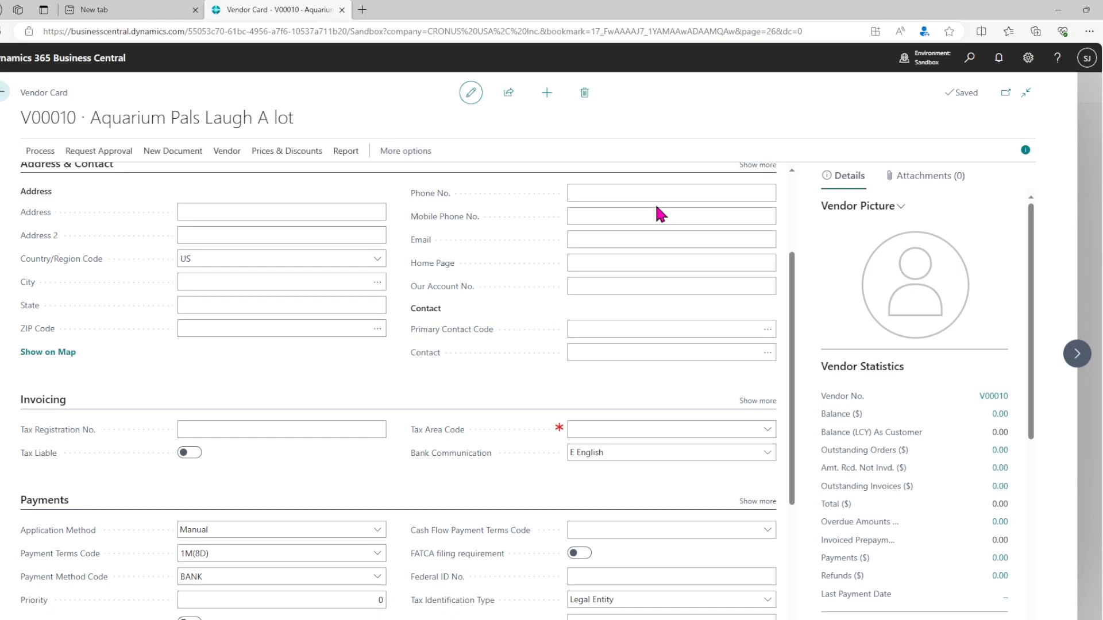
pyautogui.click(619, 269)
pyautogui.scroll(-2, 263, 345)
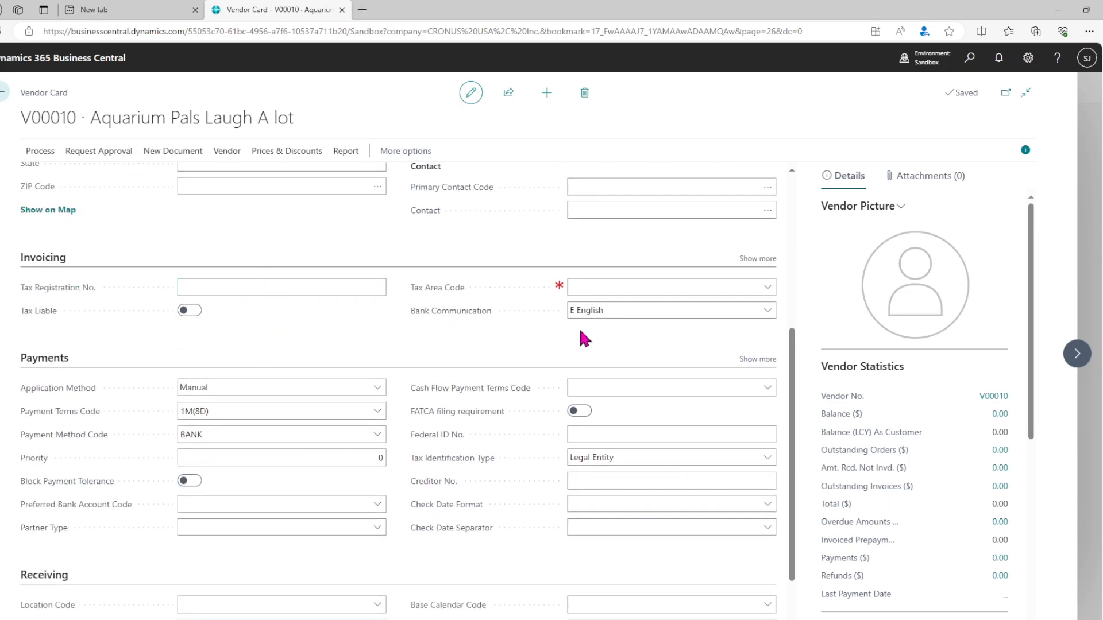
pyautogui.click(595, 287)
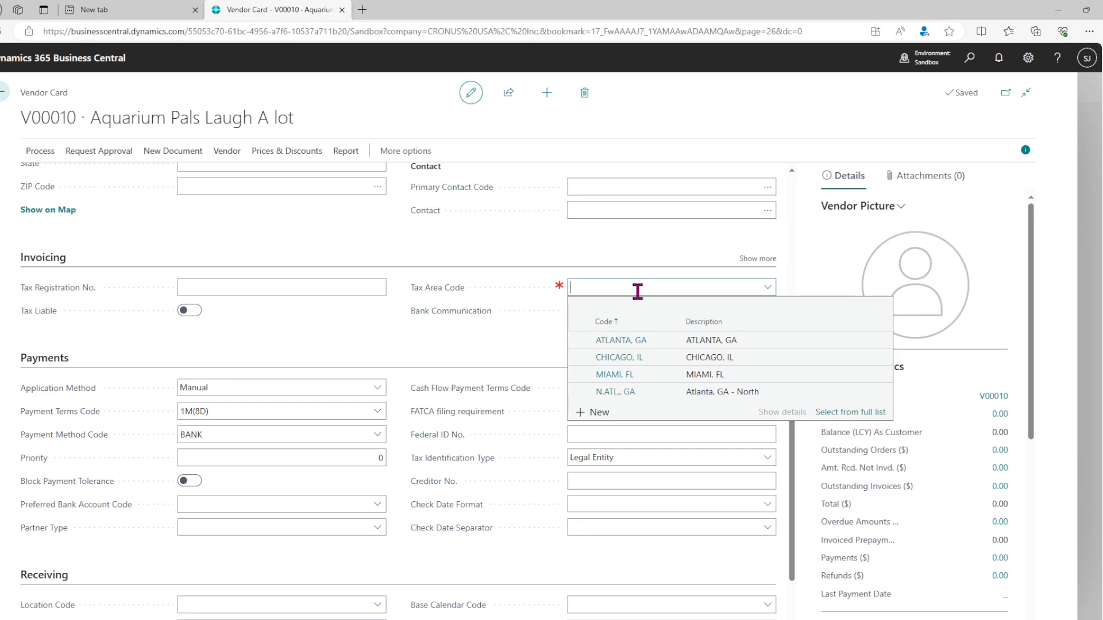
pyautogui.click(744, 370)
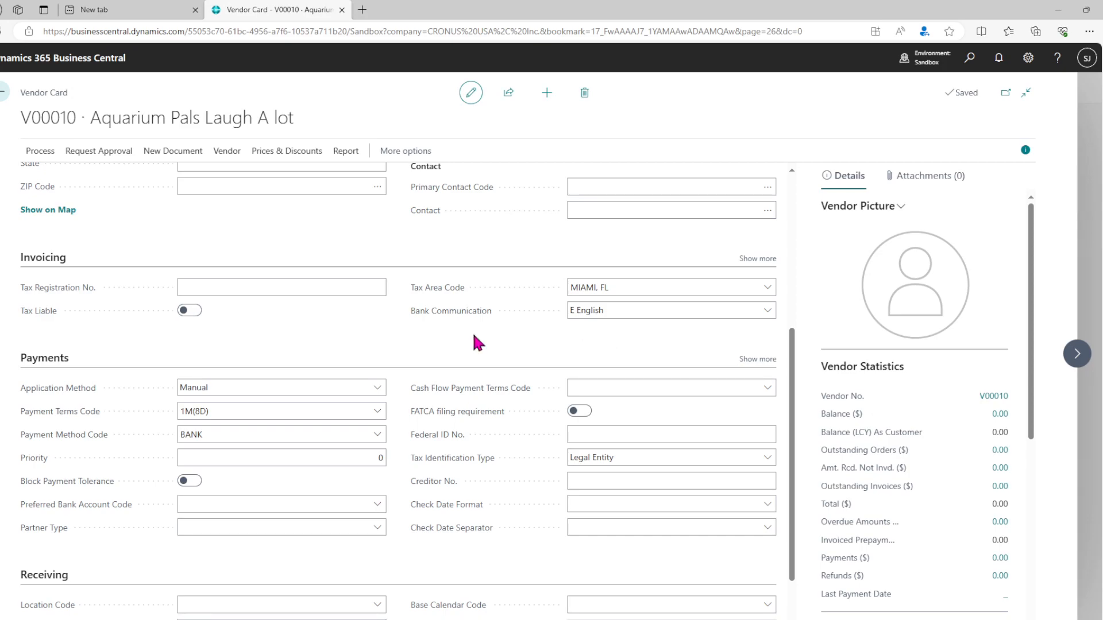
# Examine the available payment terms codes and payment method codes for the vendor
pyautogui.scroll(-1, 494, 322)
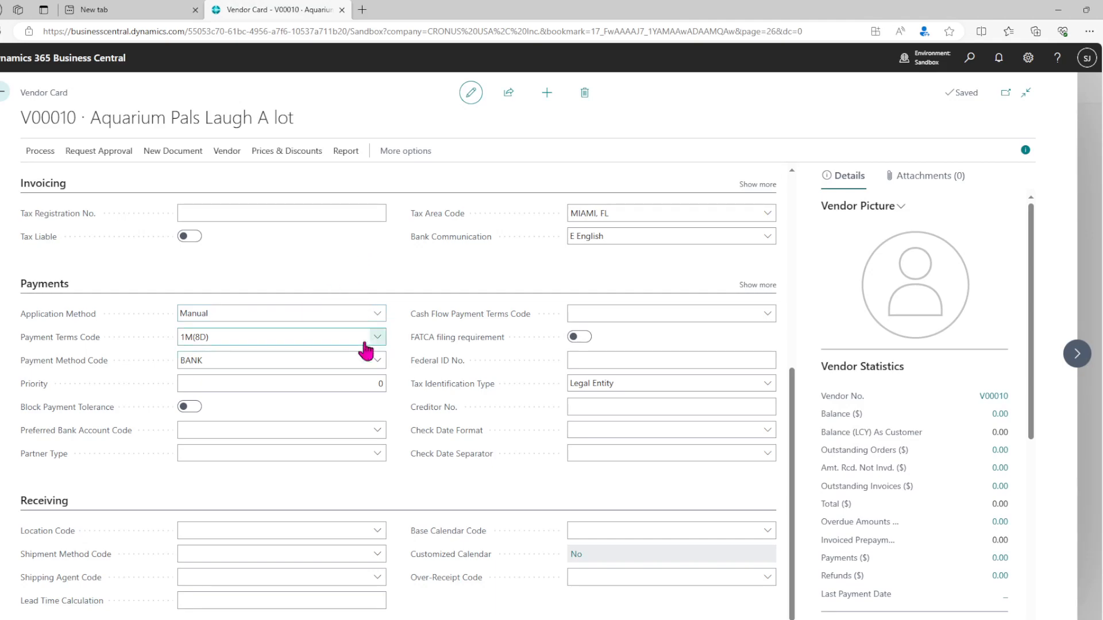
pyautogui.click(247, 336)
pyautogui.click(378, 339)
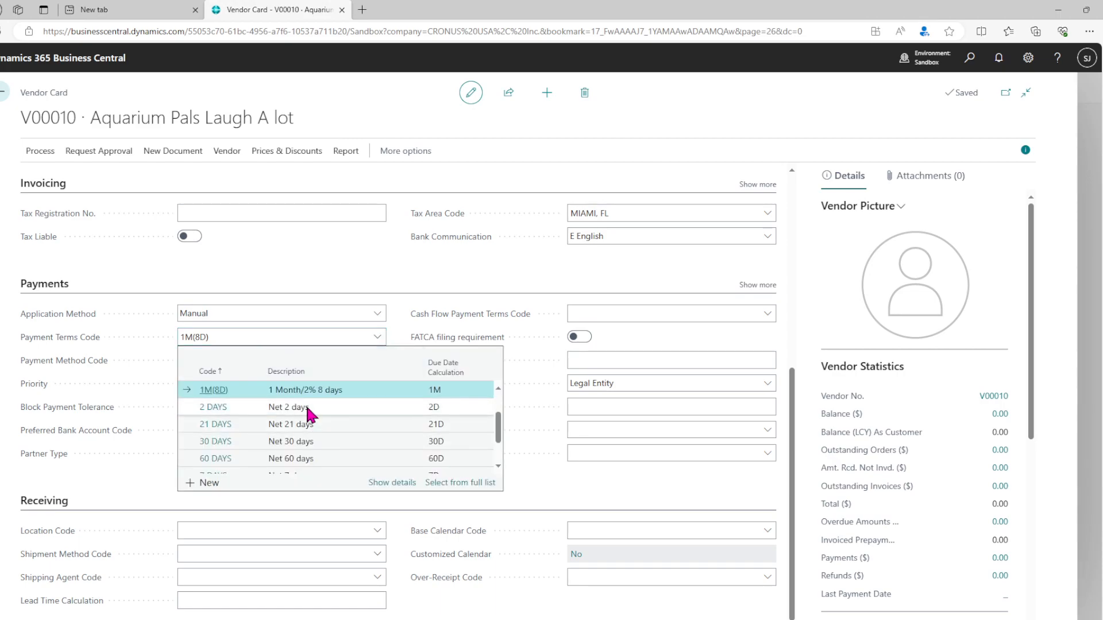
pyautogui.scroll(-3, 237, 451)
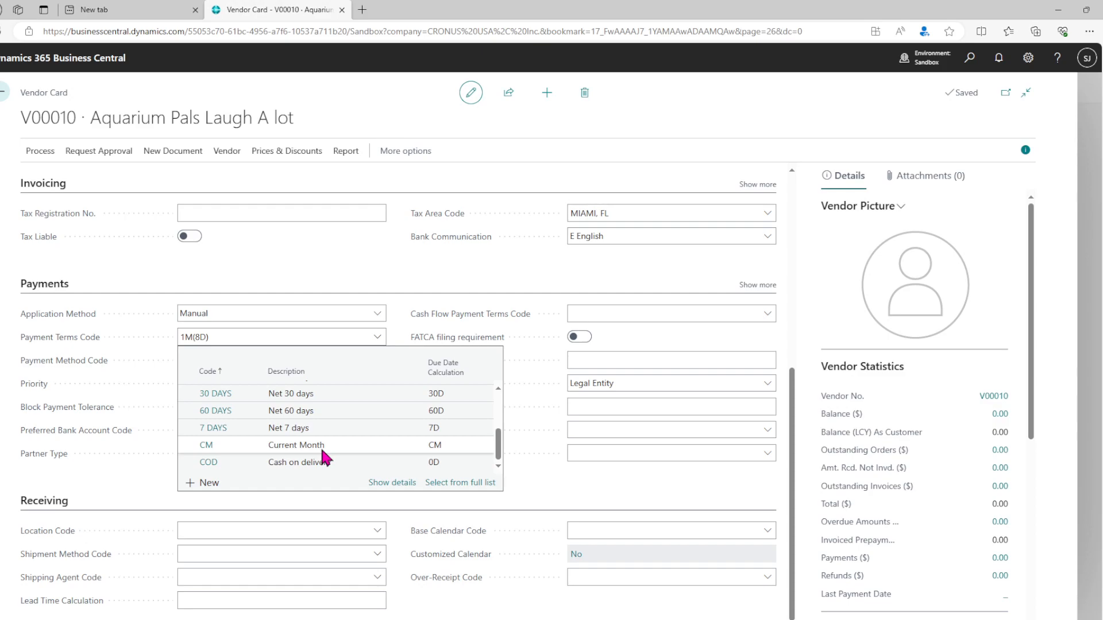
pyautogui.scroll(1, 319, 444)
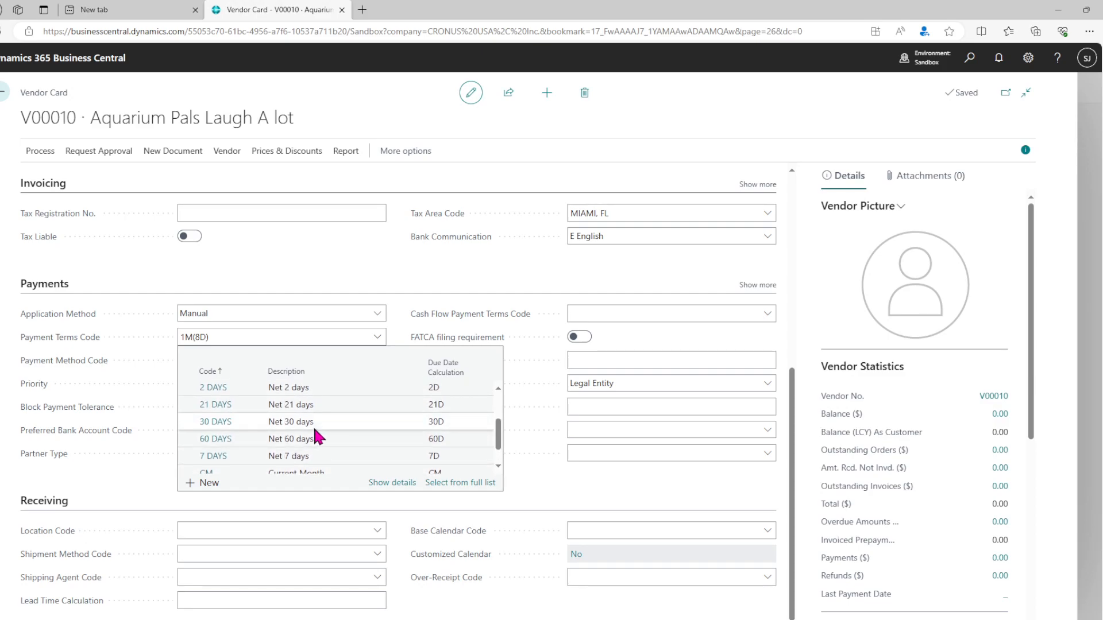
pyautogui.scroll(2, 320, 437)
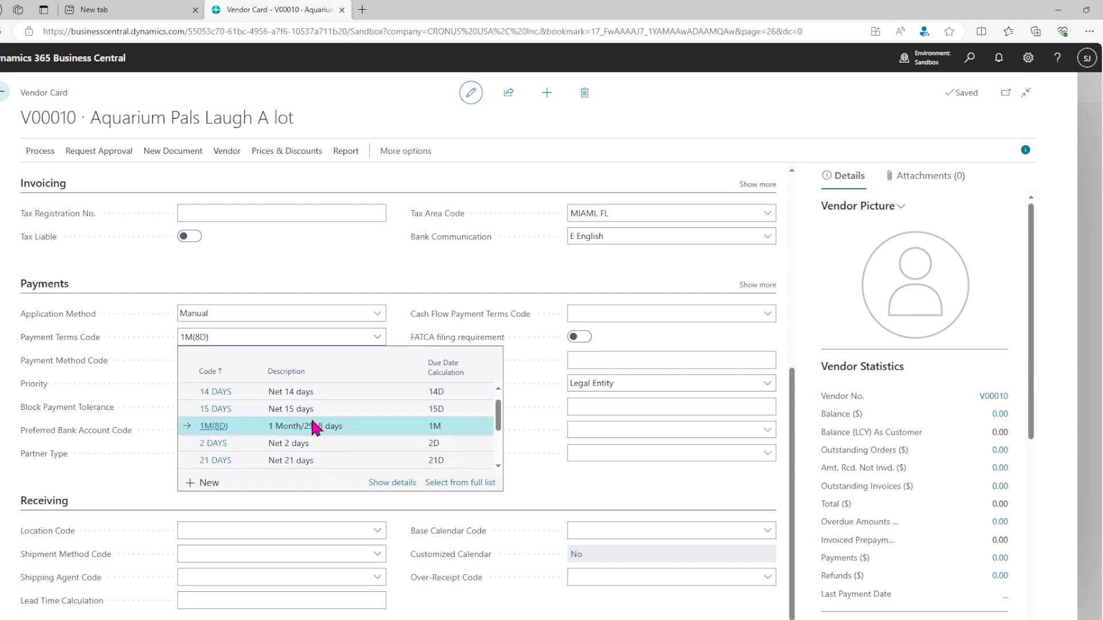
pyautogui.click(382, 269)
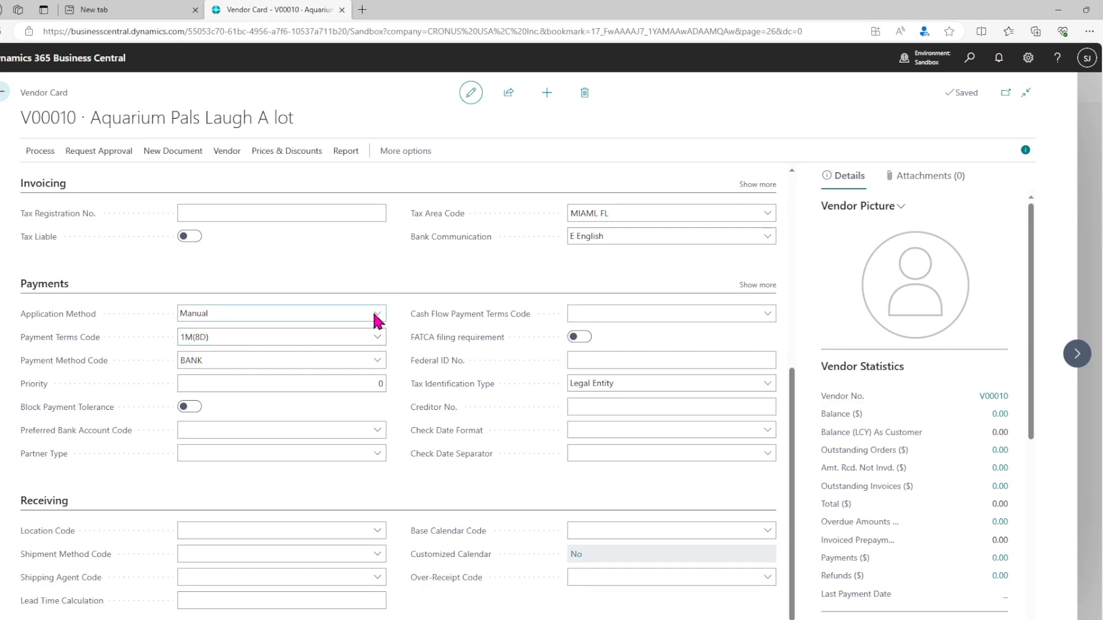
pyautogui.click(379, 368)
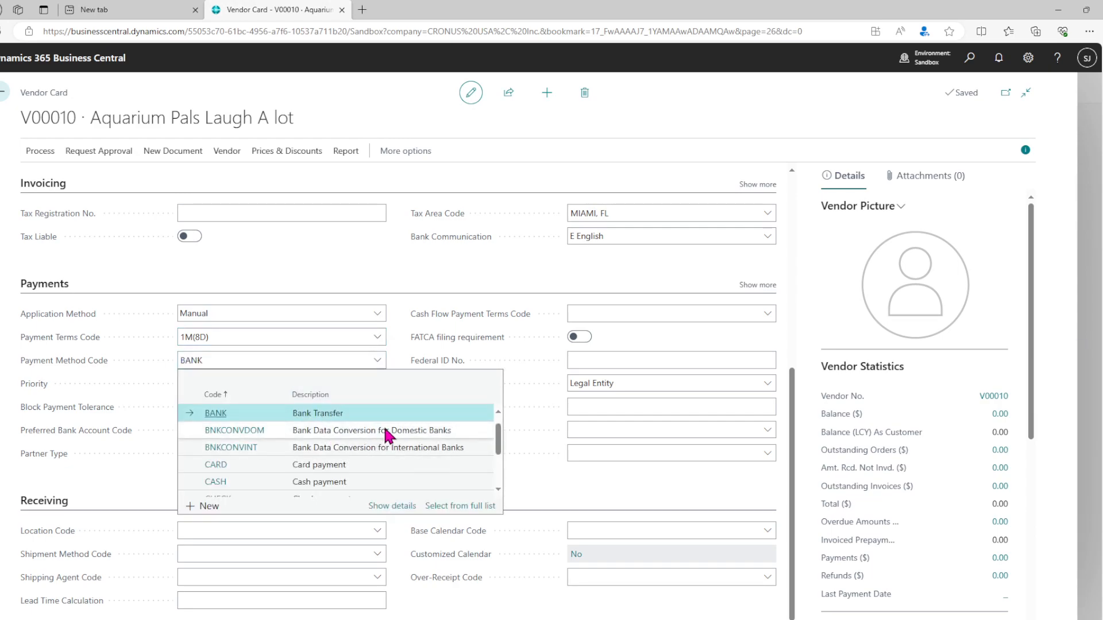
pyautogui.click(444, 266)
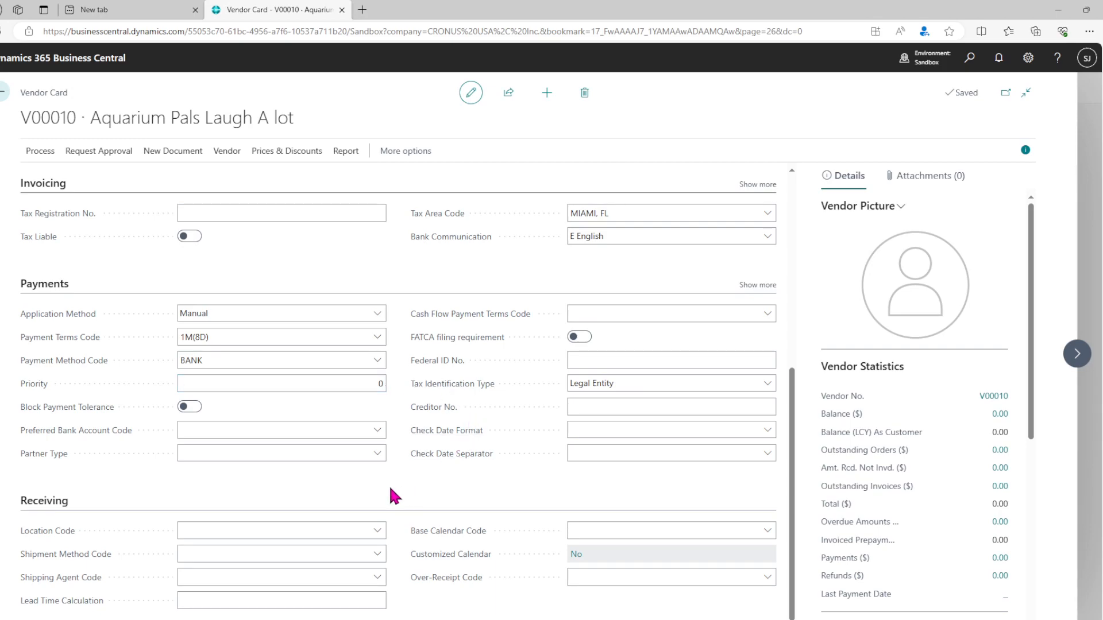
# Close the new vendor's card and return to the vendor list
pyautogui.scroll(2, 509, 494)
pyautogui.scroll(4, 510, 493)
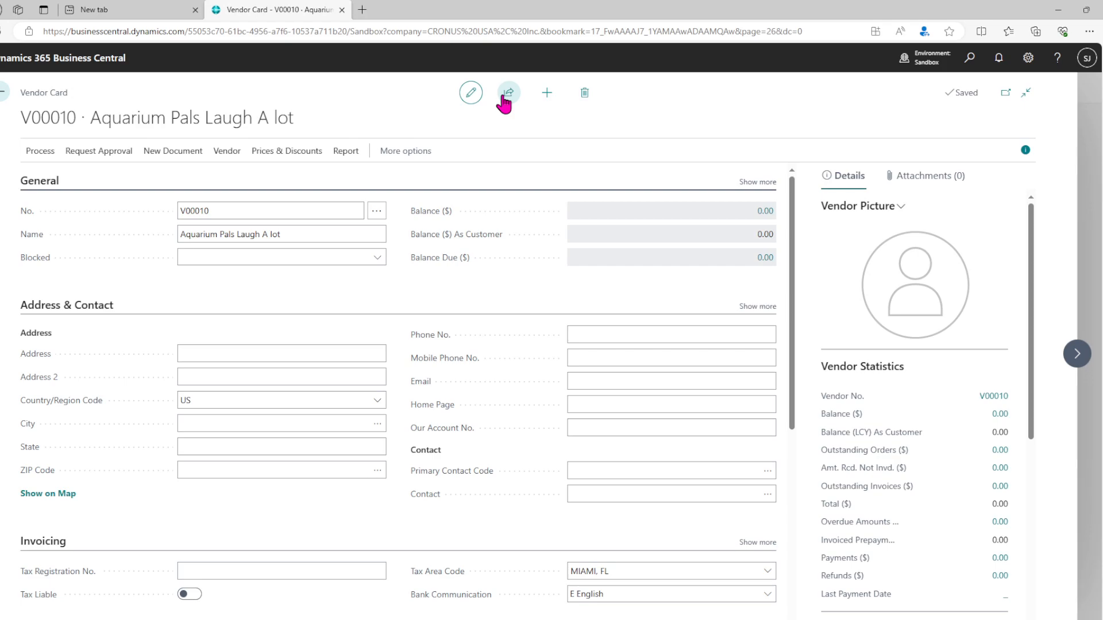
pyautogui.click(4, 96)
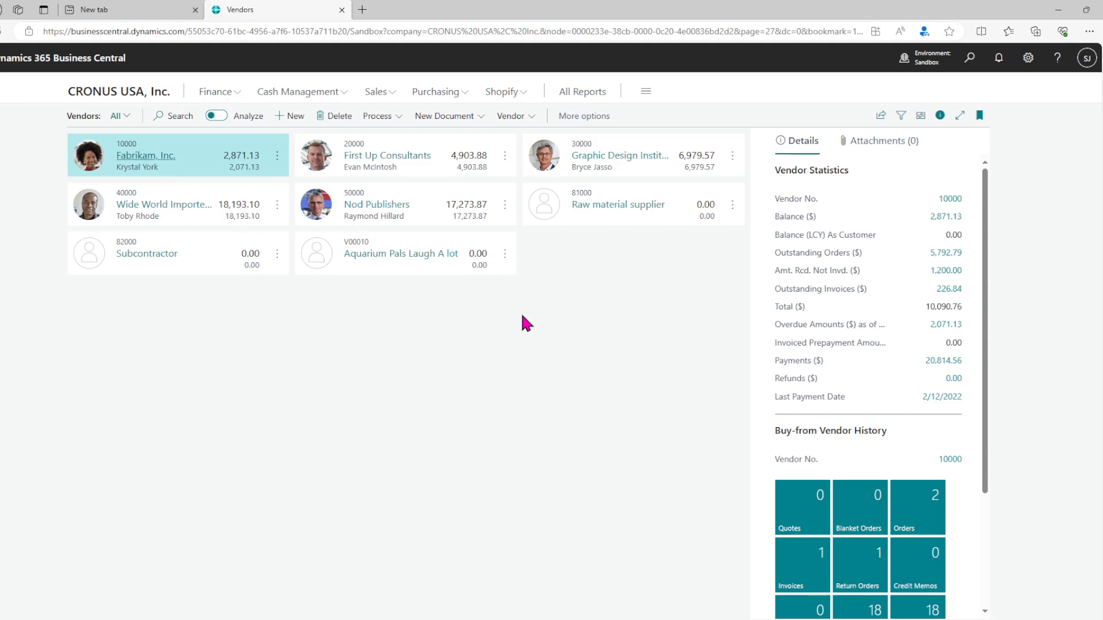
# Reopen the Aquarium Pals Laugh A lot vendor card to check its general details, and return to the vendor list
pyautogui.click(390, 257)
pyautogui.click(393, 259)
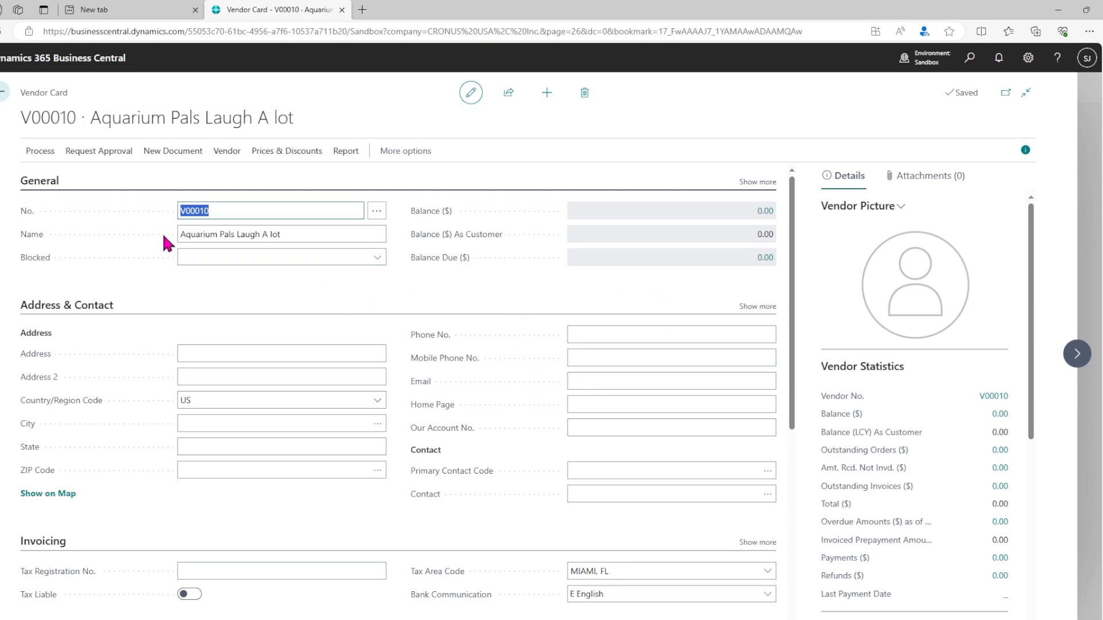
pyautogui.click(147, 260)
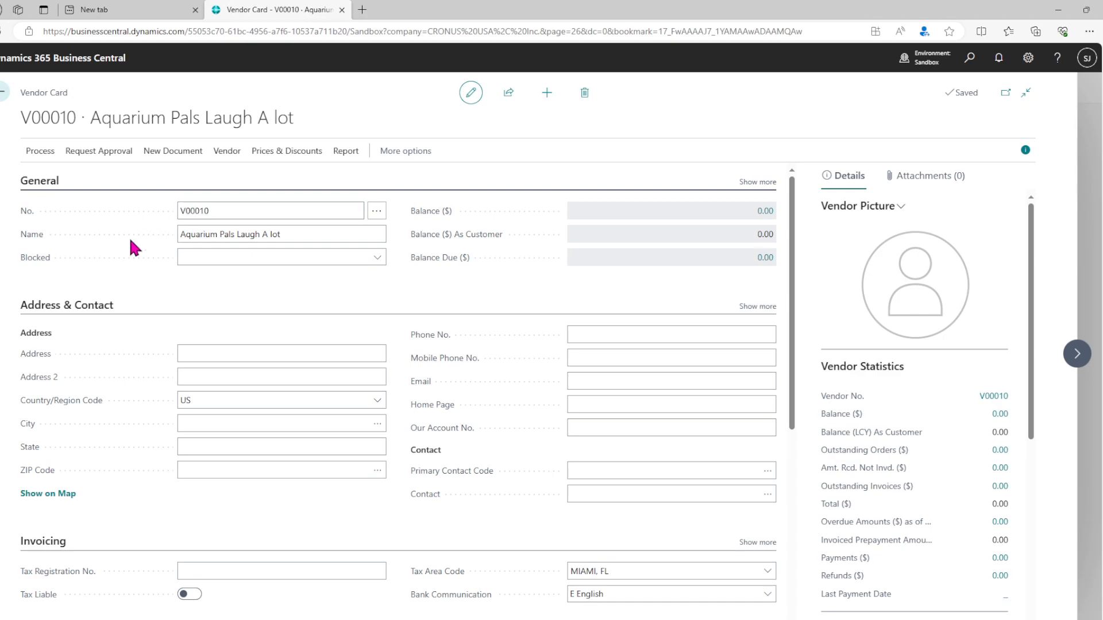
pyautogui.click(3, 92)
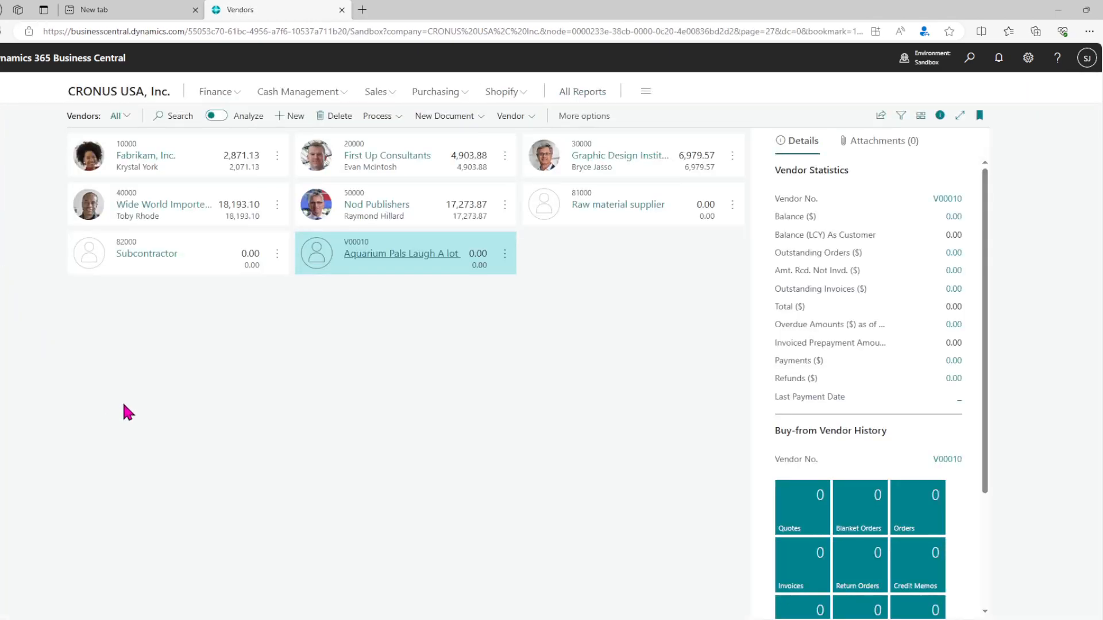